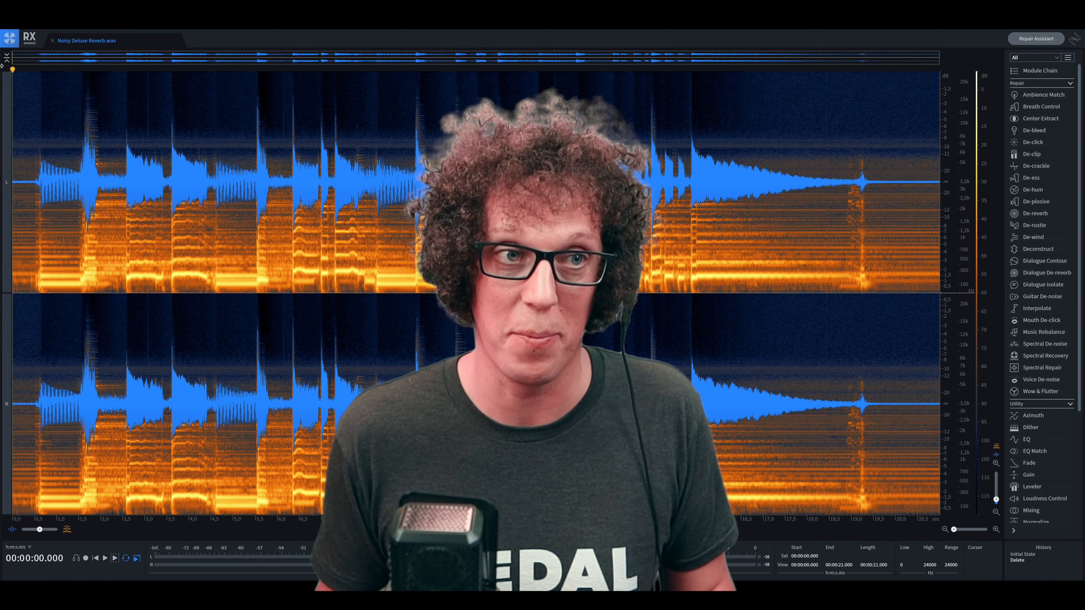
Open Guitar De-noise and learn the amp noise profile from the noise-only passage at about 19.8 to 20.9 s
{"action": "key", "text": "space"}
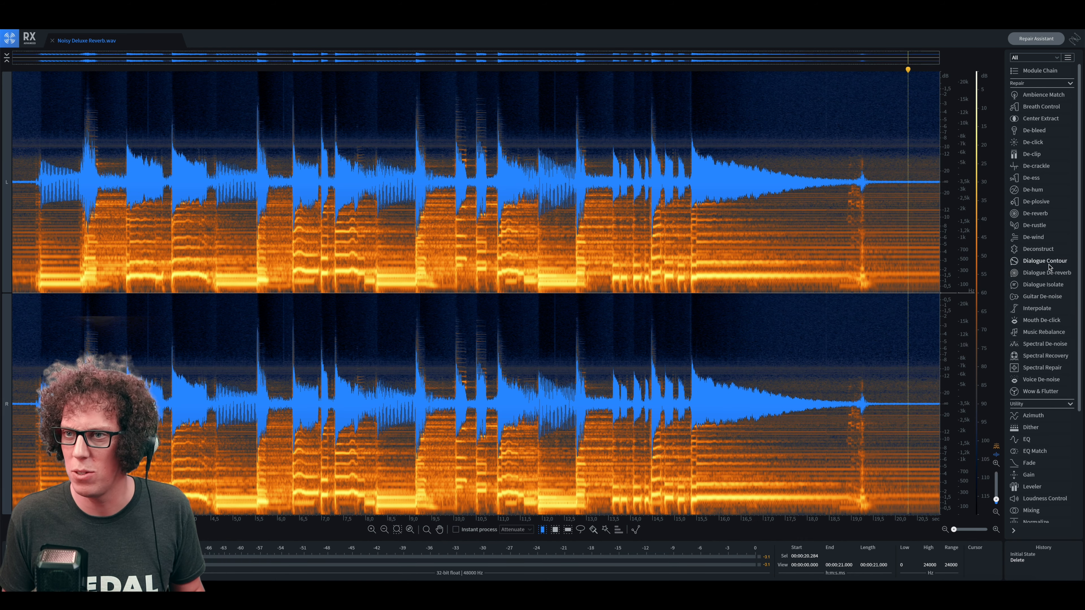
{"action": "left_click", "coordinate": [1050, 299]}
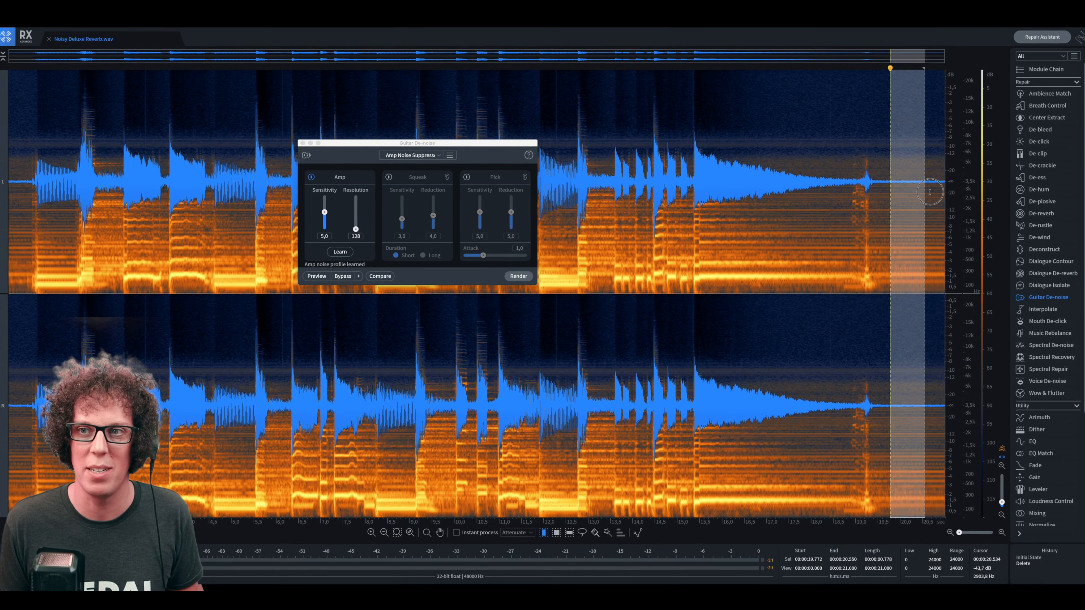
{"action": "left_click_drag", "start_coordinate": [930, 192], "coordinate": [940, 192]}
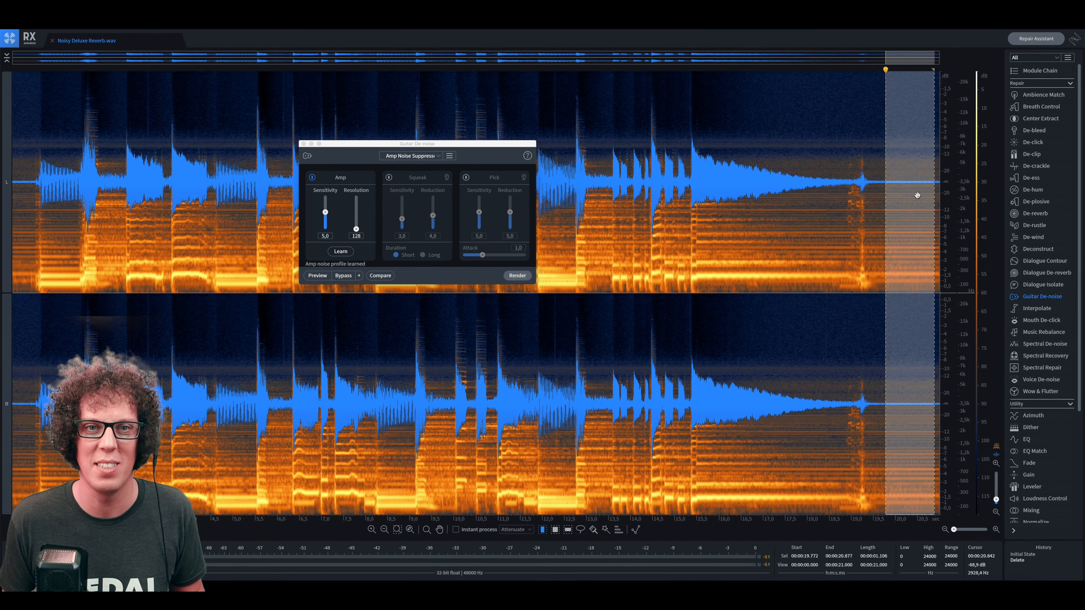
{"action": "key", "text": "space"}
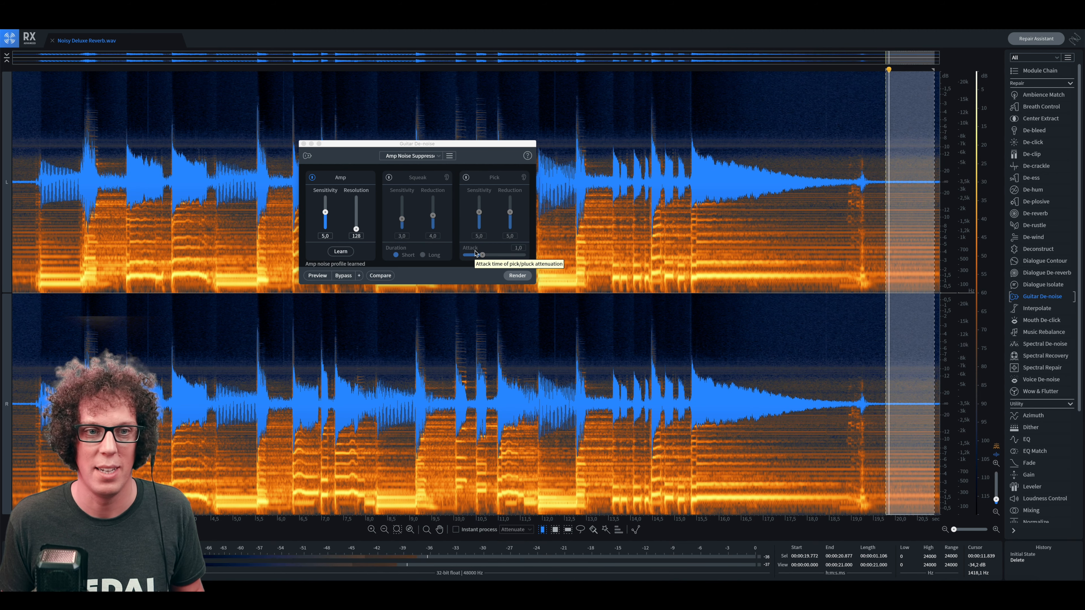
{"action": "left_click", "coordinate": [336, 252]}
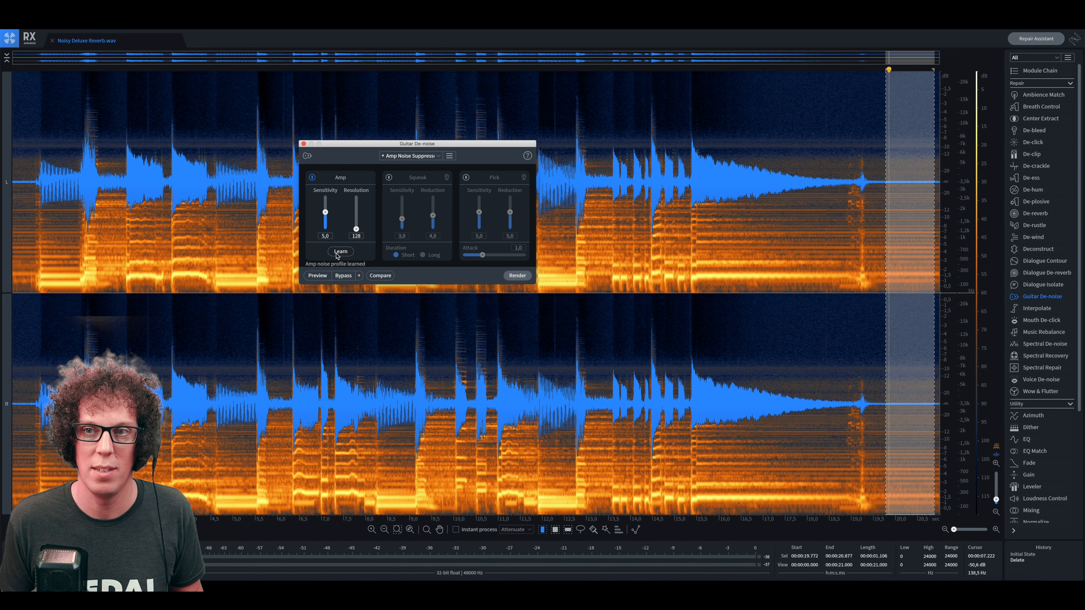
Clear the selection and preview the amp noise suppression from the start of the recording
{"action": "left_click", "coordinate": [40, 104]}
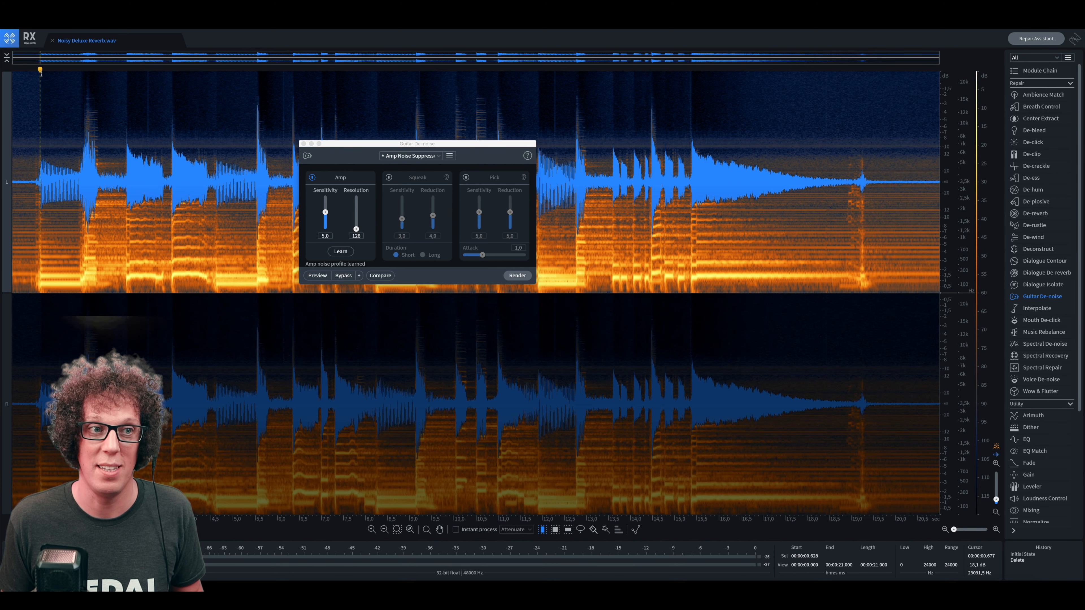
{"action": "left_click", "coordinate": [28, 311]}
{"action": "left_click", "coordinate": [12, 71]}
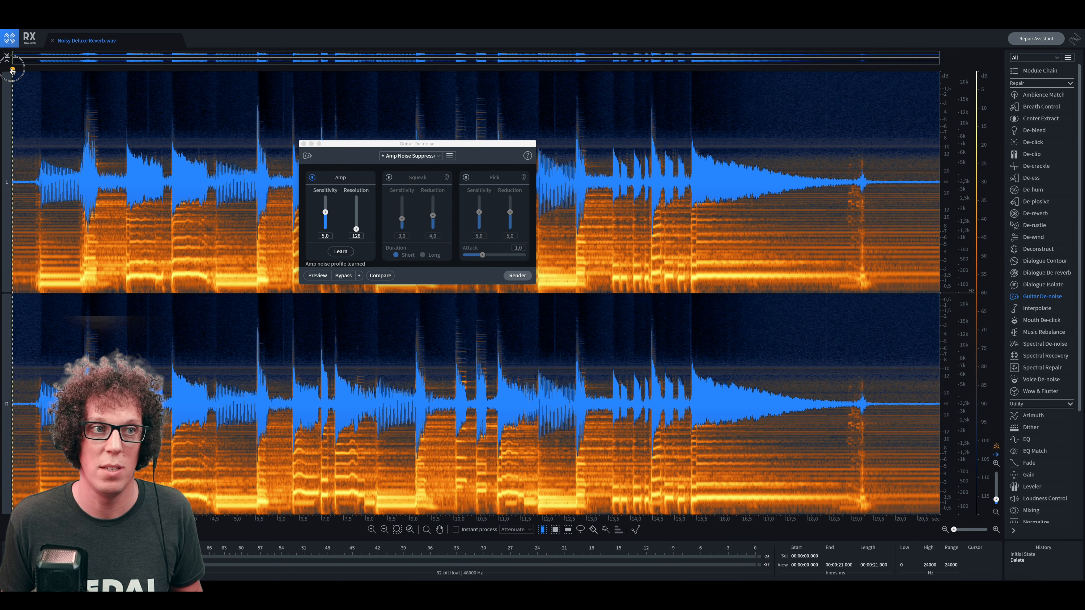
{"action": "left_click", "coordinate": [318, 276]}
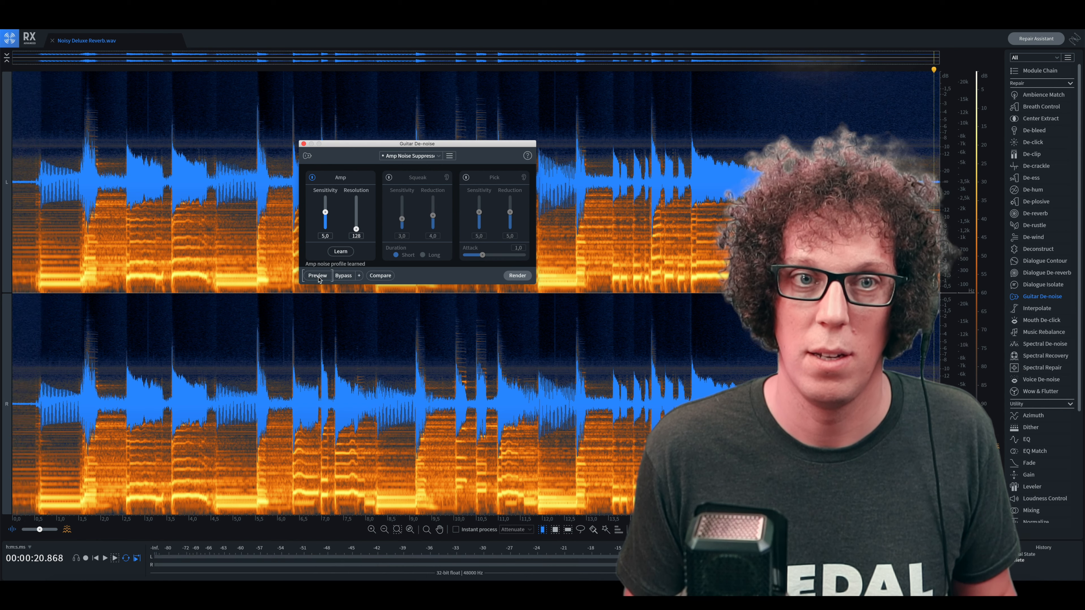
{"action": "left_click", "coordinate": [318, 276]}
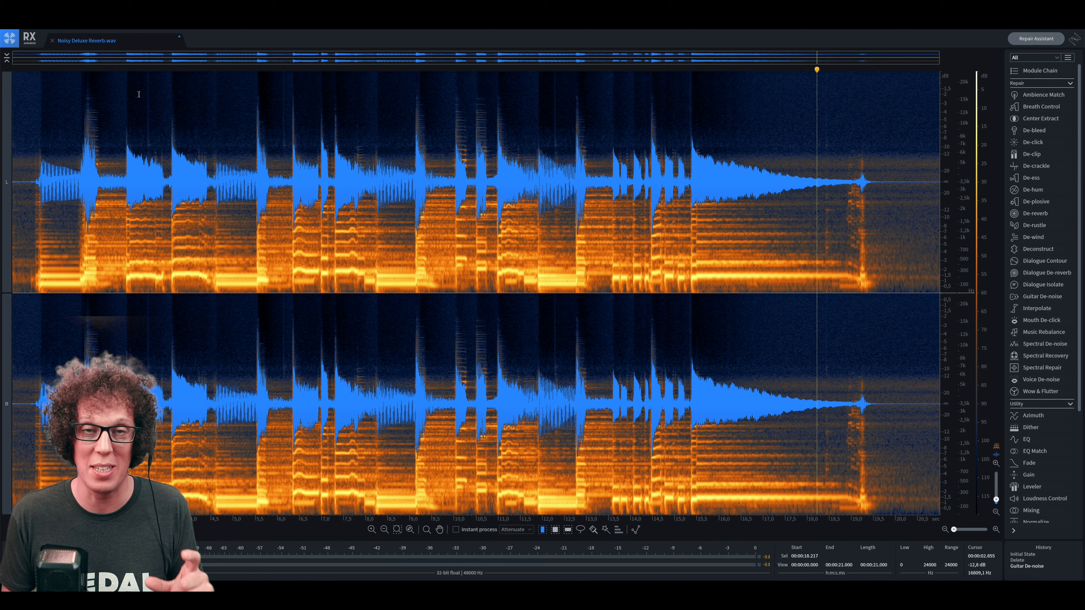
Compare the original and denoised guitar by playing the recording from the start with the Guitar De-noise pass undone, then reapplied
{"action": "left_click_drag", "start_coordinate": [78, 71], "coordinate": [1, 64]}
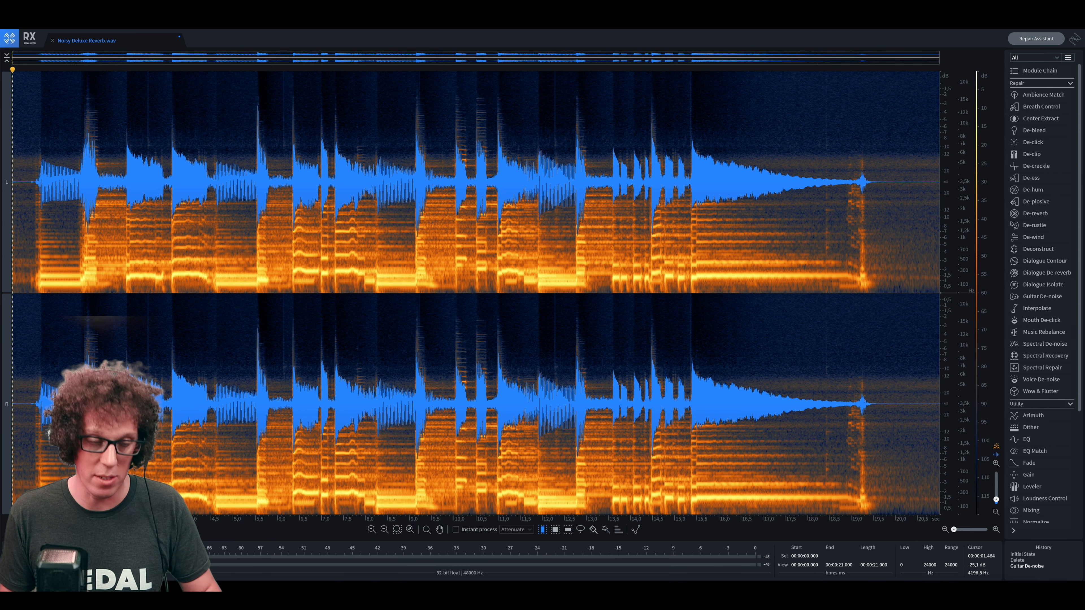
{"action": "key", "text": "ctrl+z"}
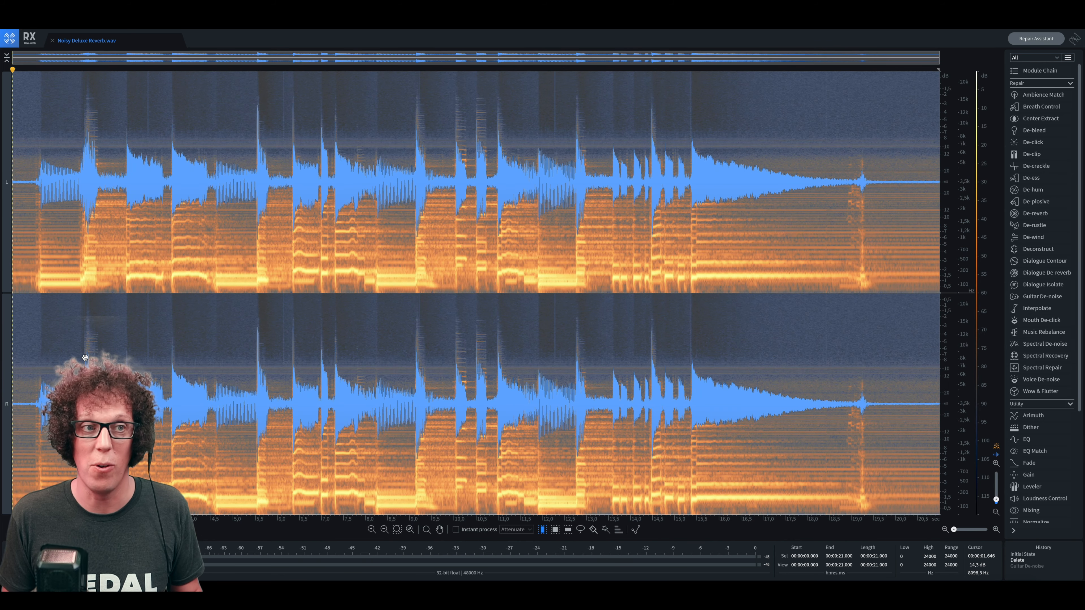
{"action": "key", "text": "space"}
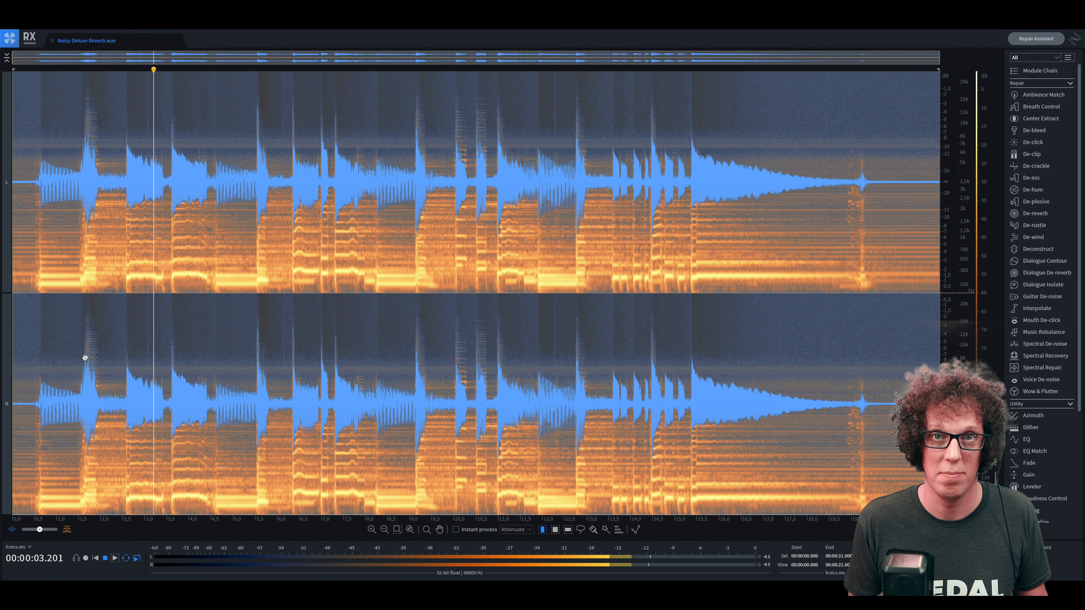
{"action": "key", "text": "space"}
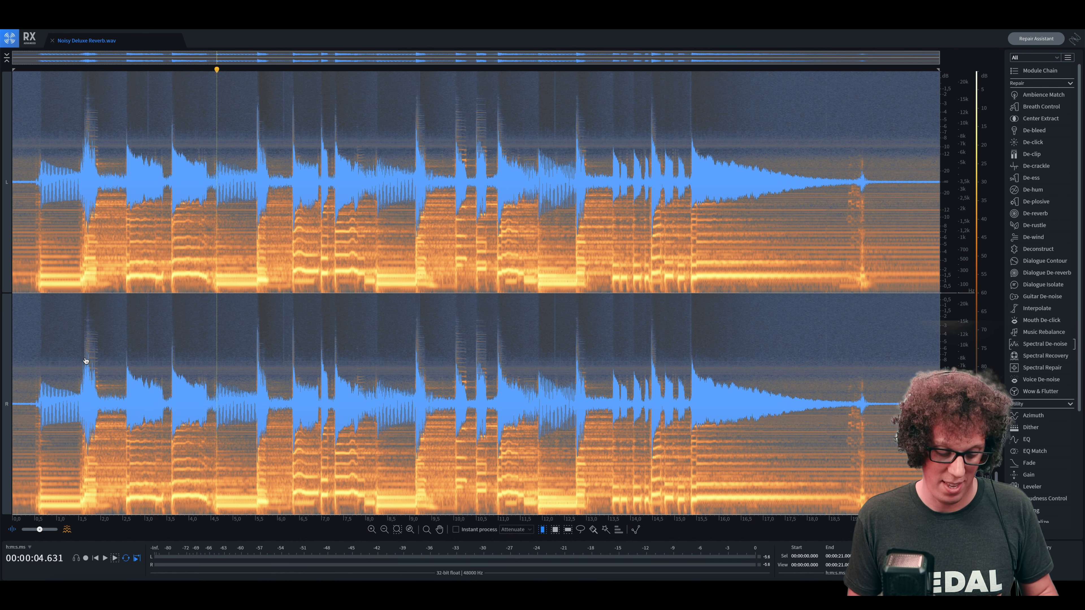
{"action": "key", "text": "super+shift+z"}
{"action": "key", "text": "space"}
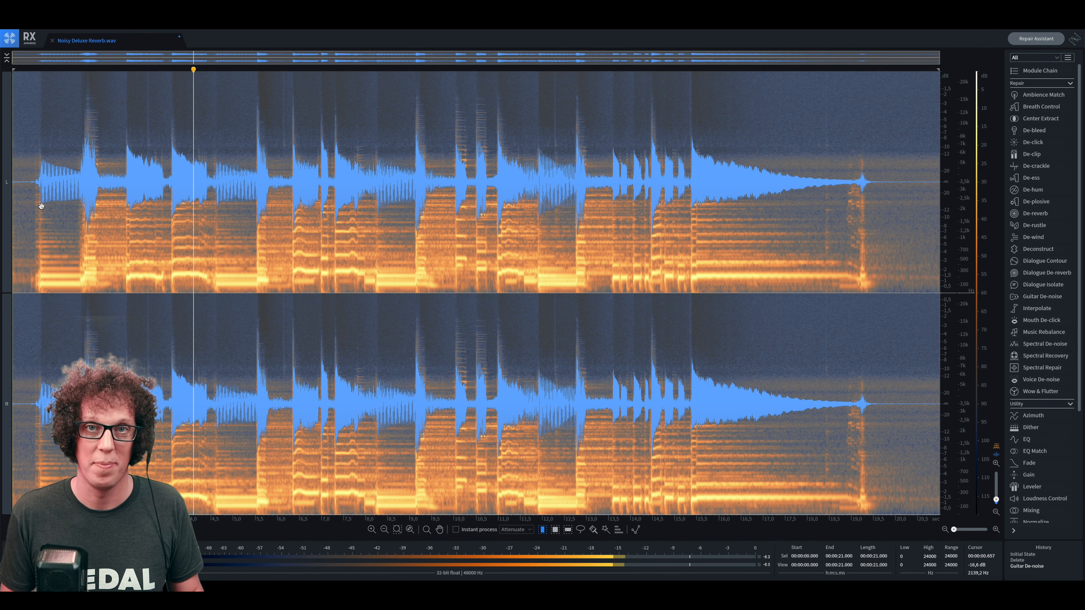
{"action": "key", "text": "space"}
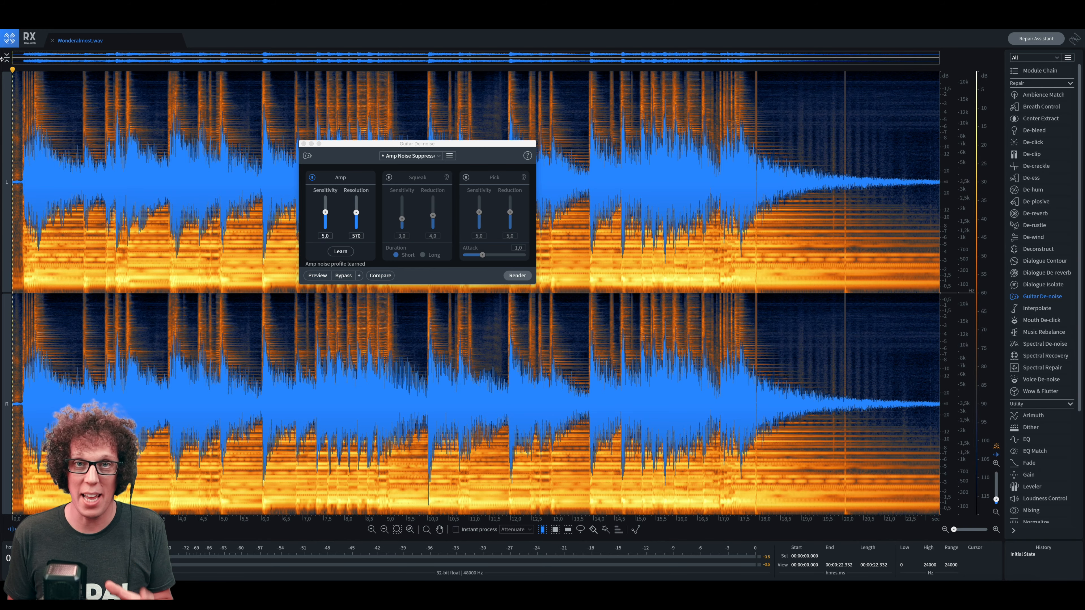
Play Wonderalmost.wav and preview the Soften Pick Transients preset while raising the Pick Reduction from zero
{"action": "key", "text": "space"}
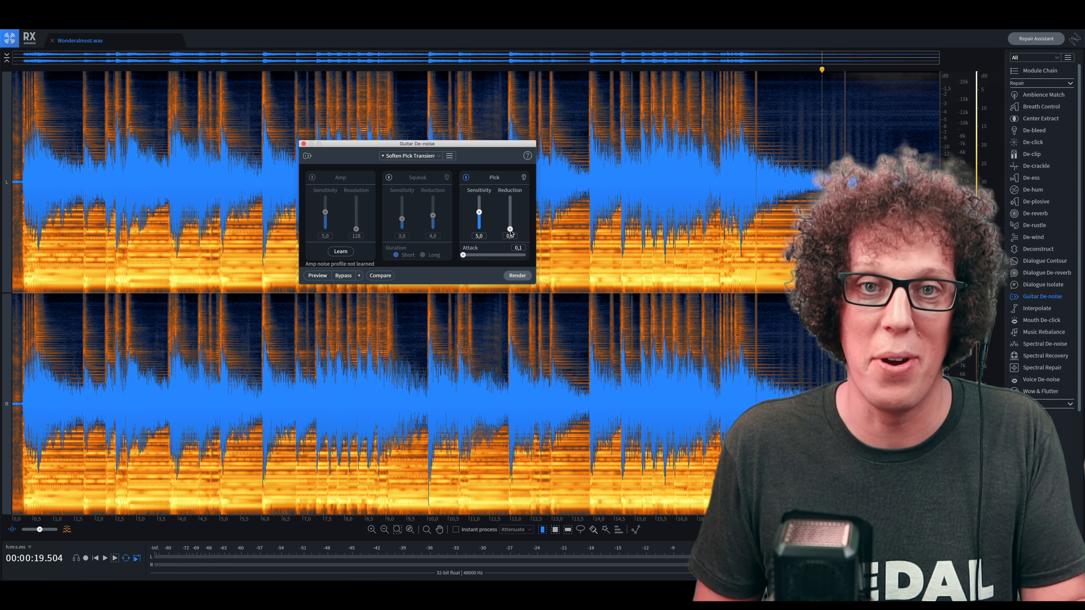
{"action": "left_click", "coordinate": [313, 276]}
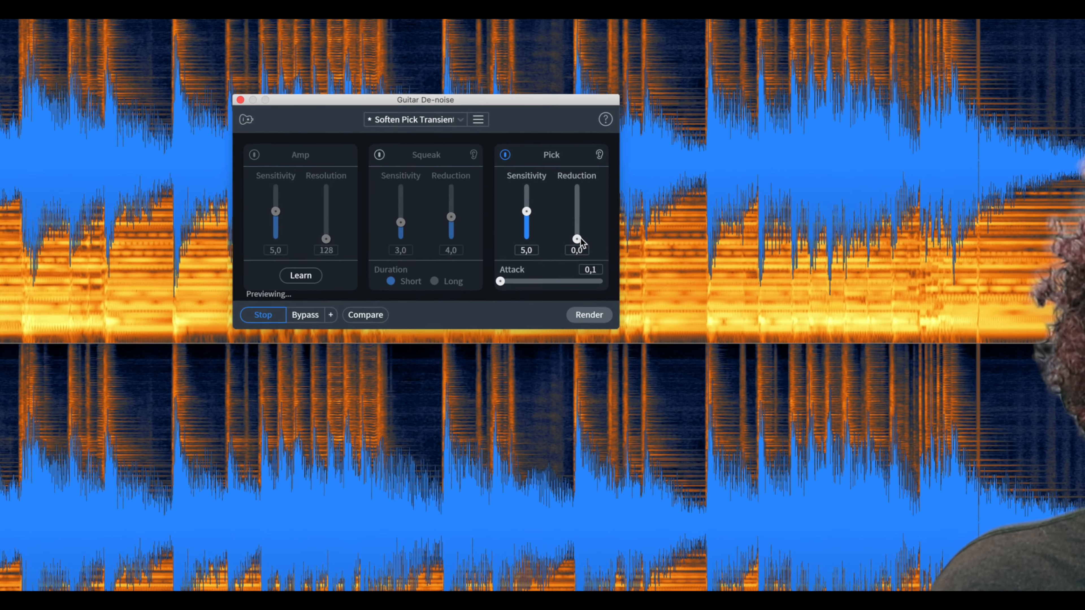
{"action": "left_click_drag", "start_coordinate": [510, 229], "coordinate": [510, 227]}
{"action": "left_click_drag", "start_coordinate": [593, 240], "coordinate": [600, 215]}
{"action": "left_click_drag", "start_coordinate": [600, 212], "coordinate": [600, 201]}
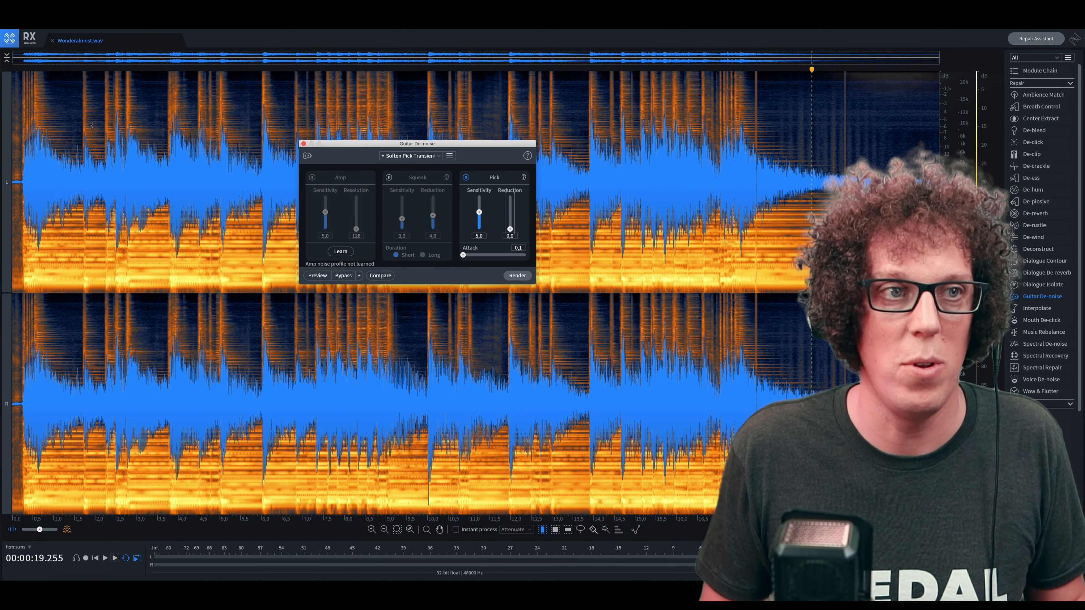
Select about the first 2.5 s of the recording and audition it with the Pick Reduction set to 9.4
{"action": "left_click_drag", "start_coordinate": [12, 132], "coordinate": [116, 139]}
{"action": "left_click", "coordinate": [317, 276]}
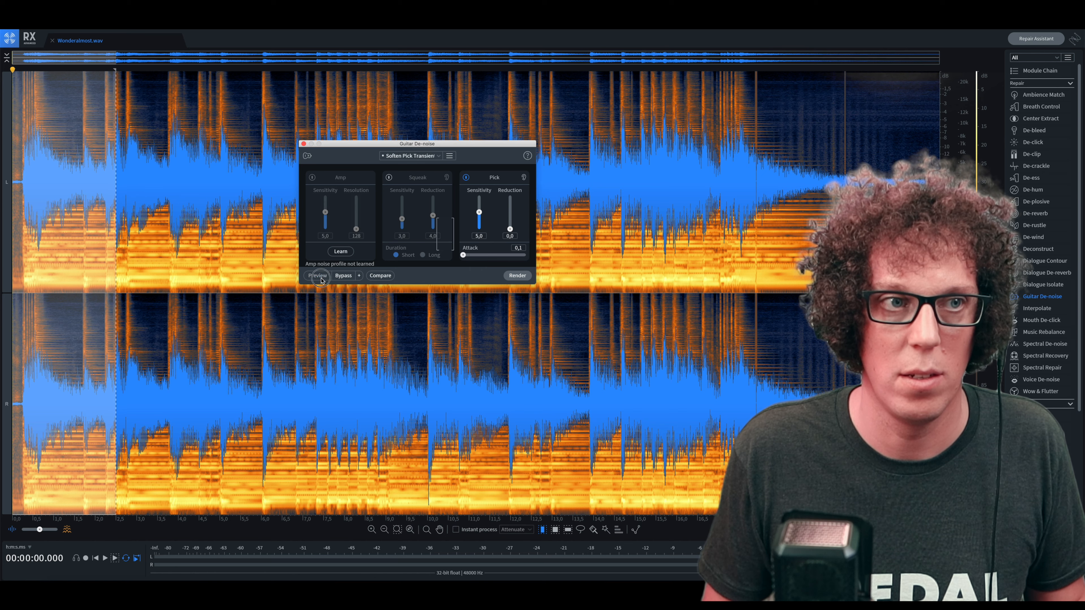
{"action": "key", "text": "space"}
{"action": "left_click_drag", "start_coordinate": [510, 229], "coordinate": [510, 197]}
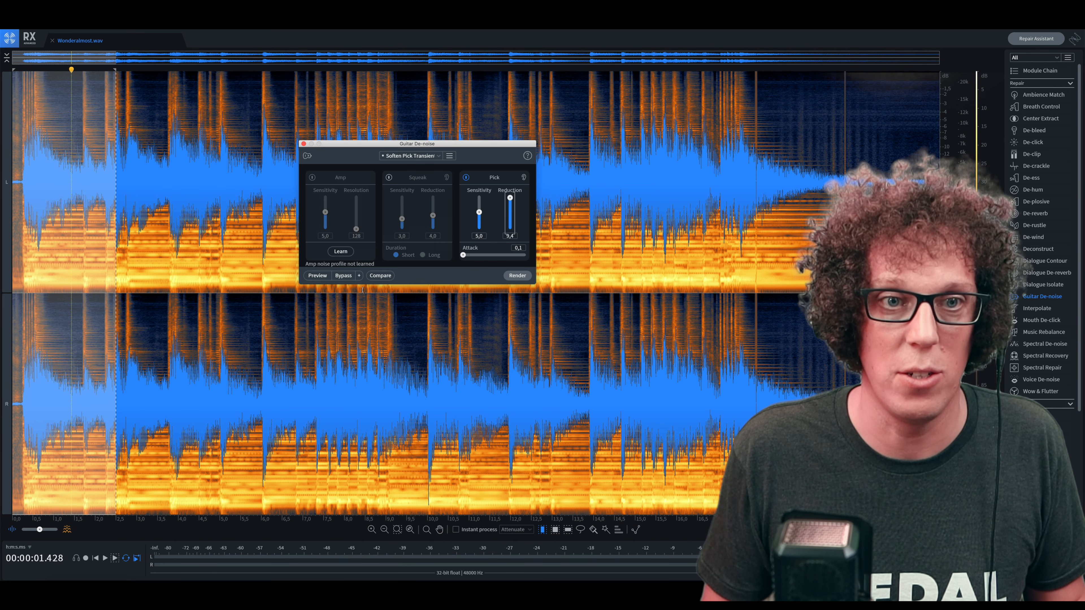
{"action": "left_click", "coordinate": [322, 277]}
{"action": "left_click", "coordinate": [323, 277]}
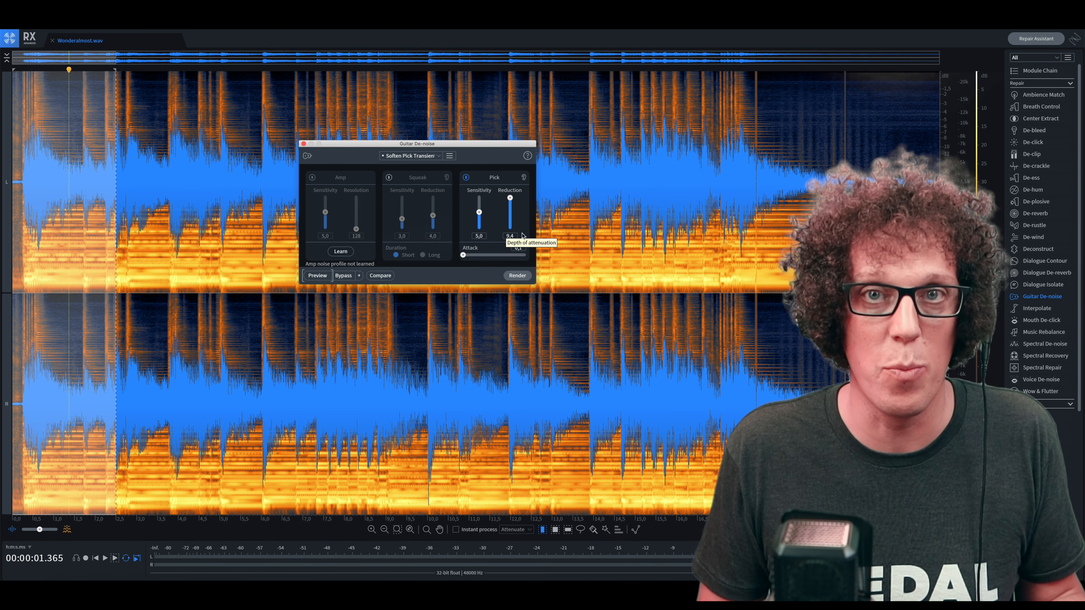
Set the Pick Reduction to 2.7 and preview the selected passage with and without bypass
{"action": "left_click_drag", "start_coordinate": [510, 197], "coordinate": [511, 221]}
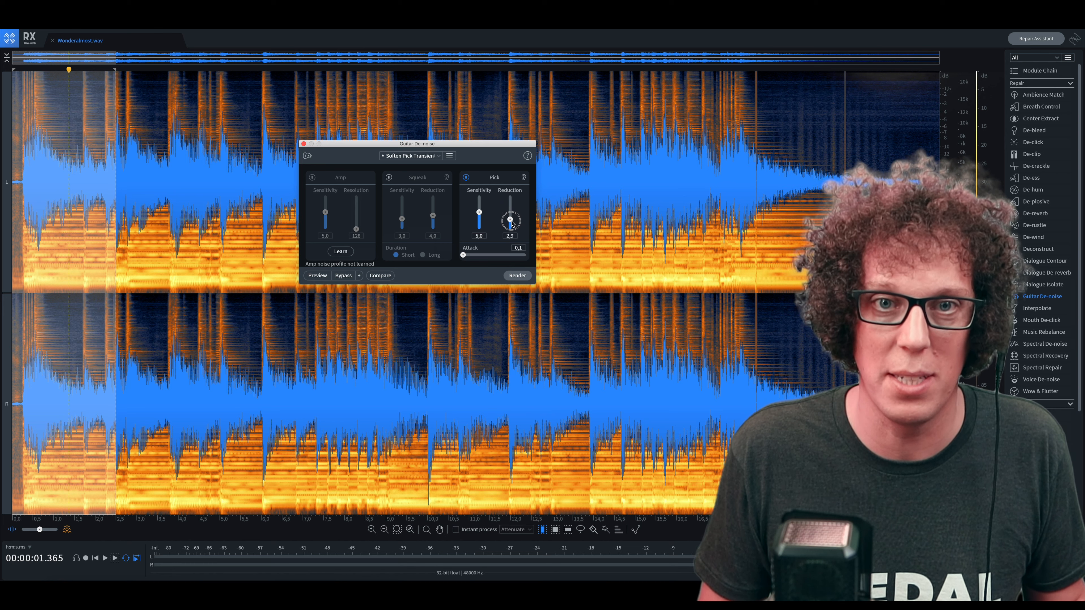
{"action": "left_click", "coordinate": [320, 277]}
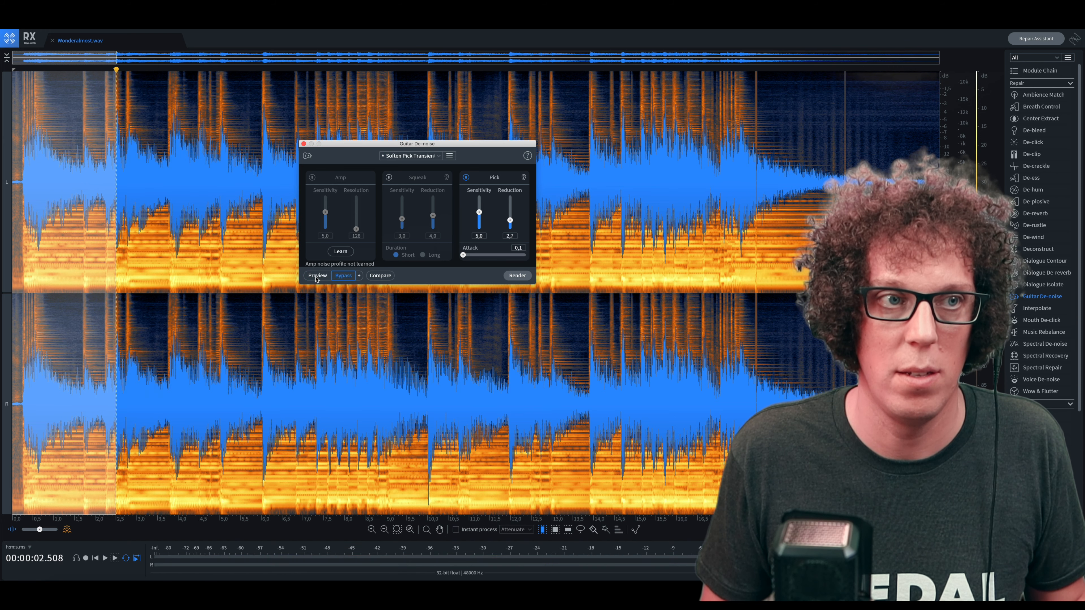
{"action": "left_click", "coordinate": [316, 276]}
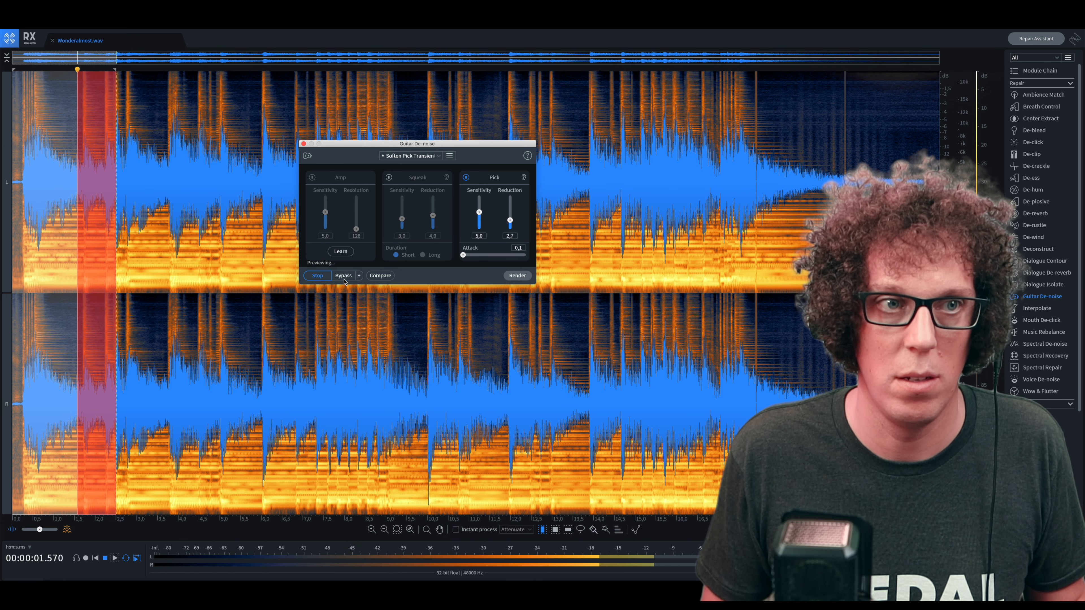
{"action": "left_click", "coordinate": [318, 277]}
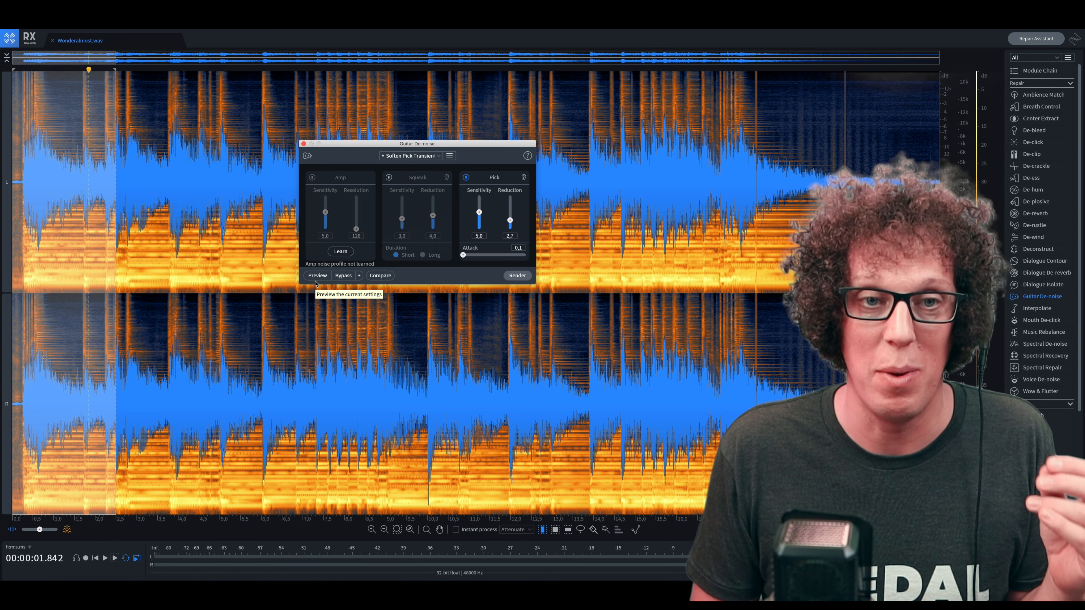
Raise the Pick Reduction to 5.1 and compare the previewed passage with the bypassed sound
{"action": "left_click", "coordinate": [327, 278]}
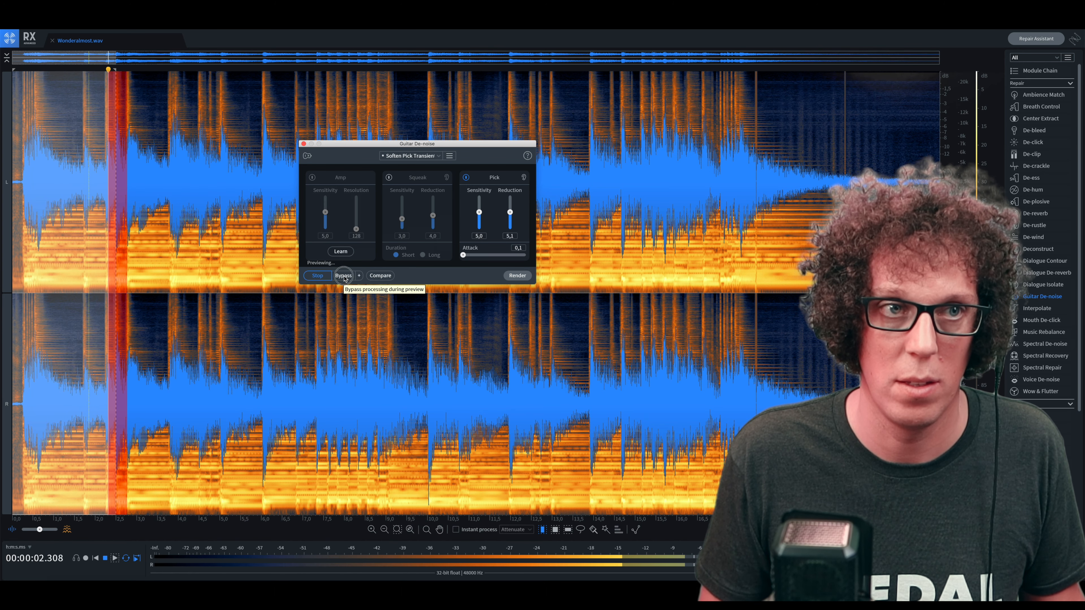
{"action": "left_click", "coordinate": [343, 277]}
{"action": "left_click", "coordinate": [317, 276]}
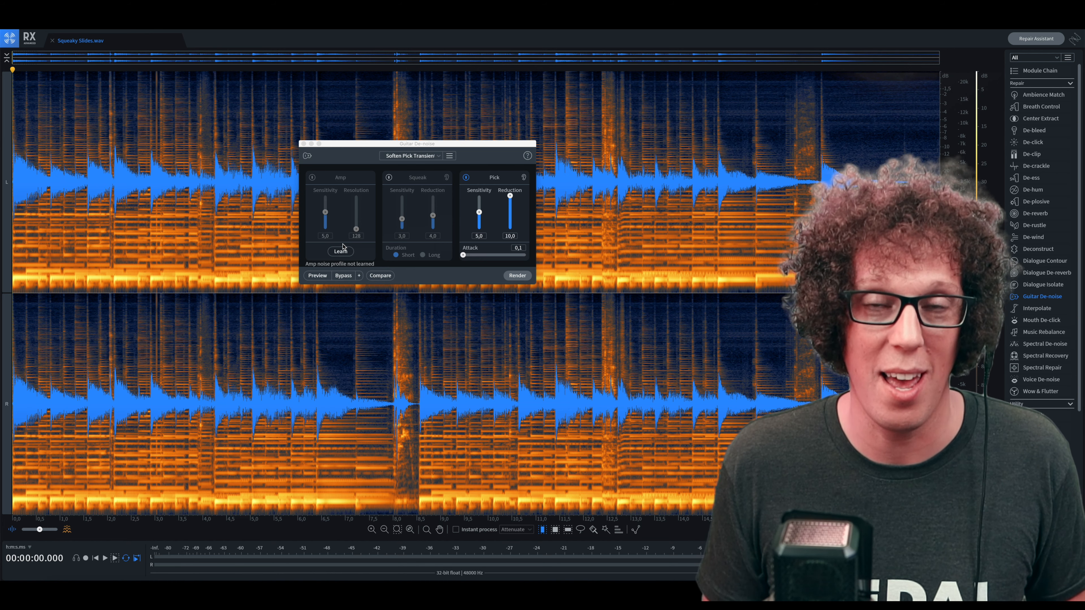
Play the opening of Squeaky Slides.wav to hear the string squeaks, and return the playhead to the start
{"action": "key", "text": "space"}
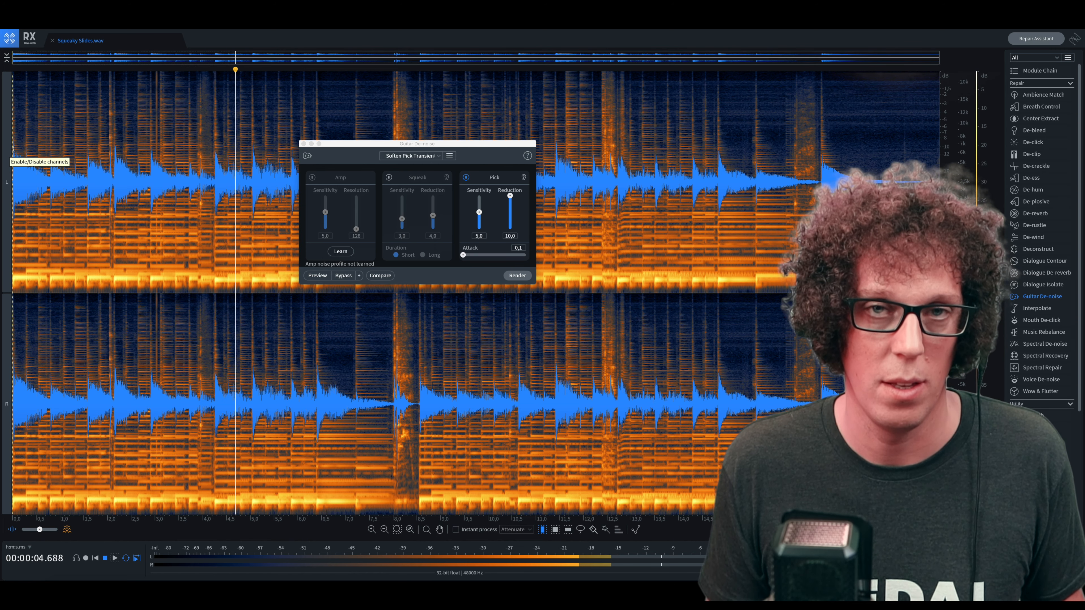
{"action": "key", "text": "space"}
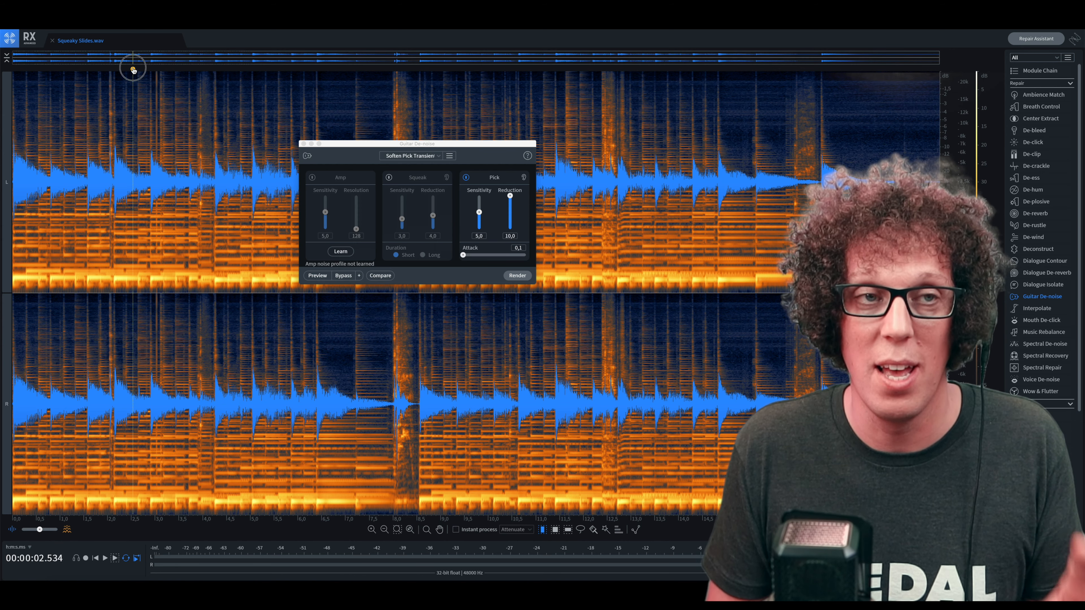
{"action": "left_click", "coordinate": [133, 69]}
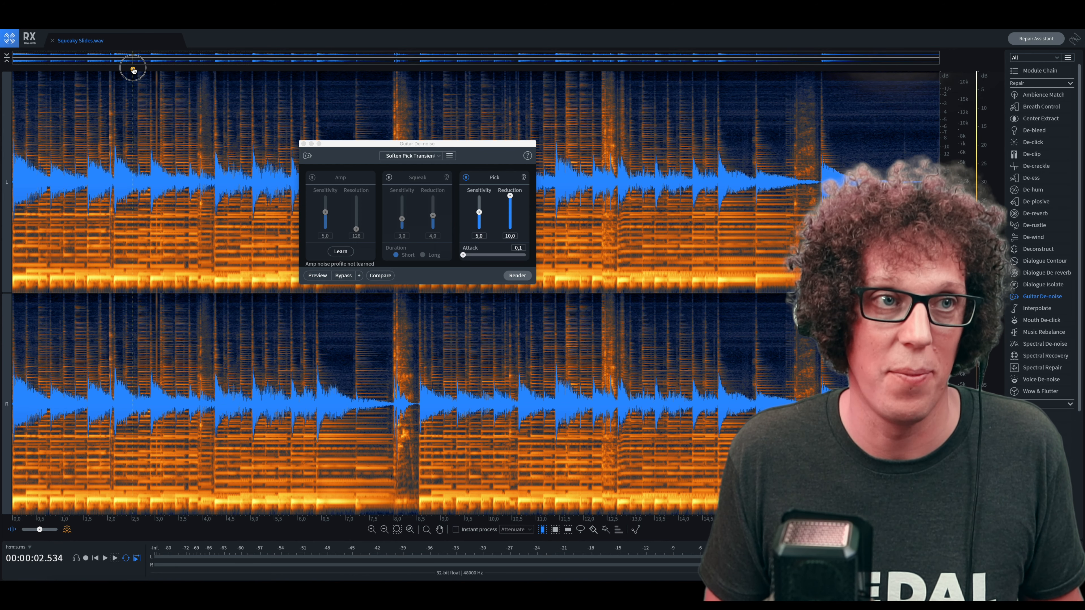
{"action": "left_click_drag", "start_coordinate": [132, 70], "coordinate": [2, 66]}
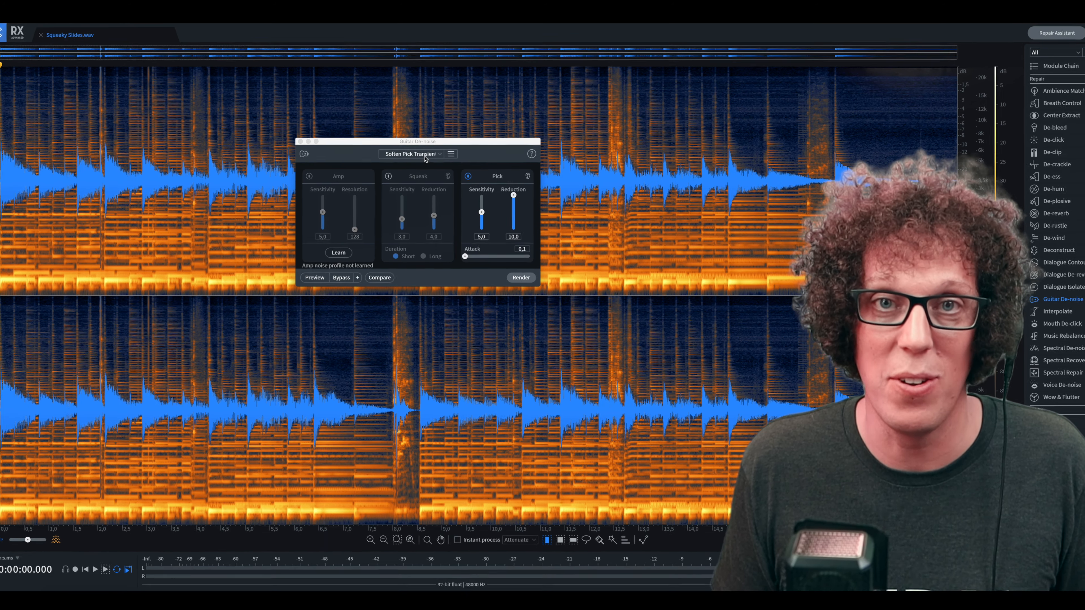
Load the Heavy Squeak Reduction preset in Guitar De-noise and preview it from the start of Squeaky Slides.wav
{"action": "left_click", "coordinate": [425, 155]}
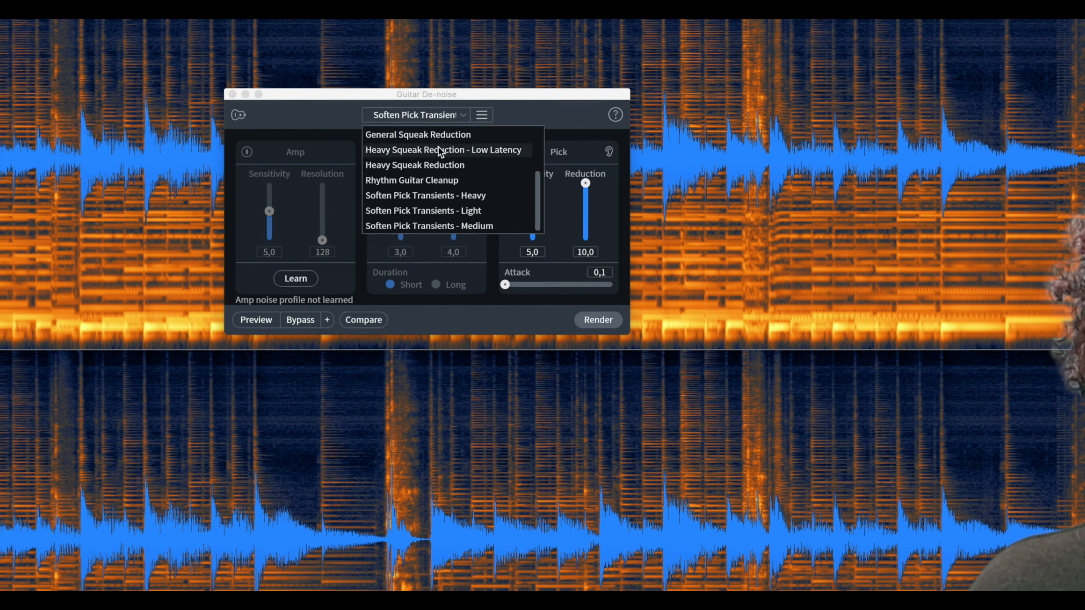
{"action": "left_click", "coordinate": [446, 164]}
{"action": "left_click", "coordinate": [254, 322]}
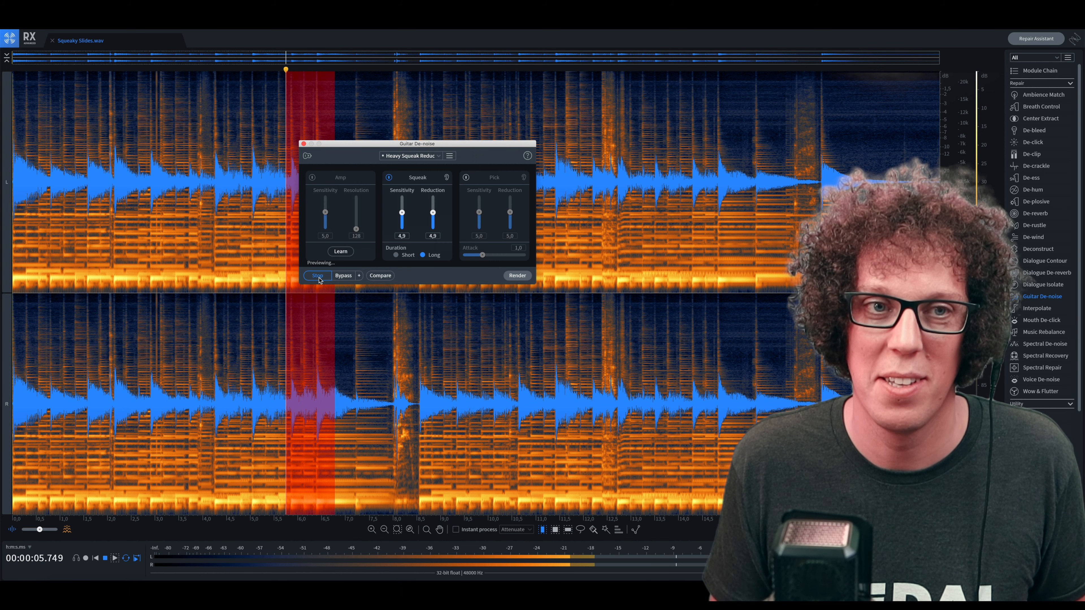
{"action": "left_click", "coordinate": [318, 276]}
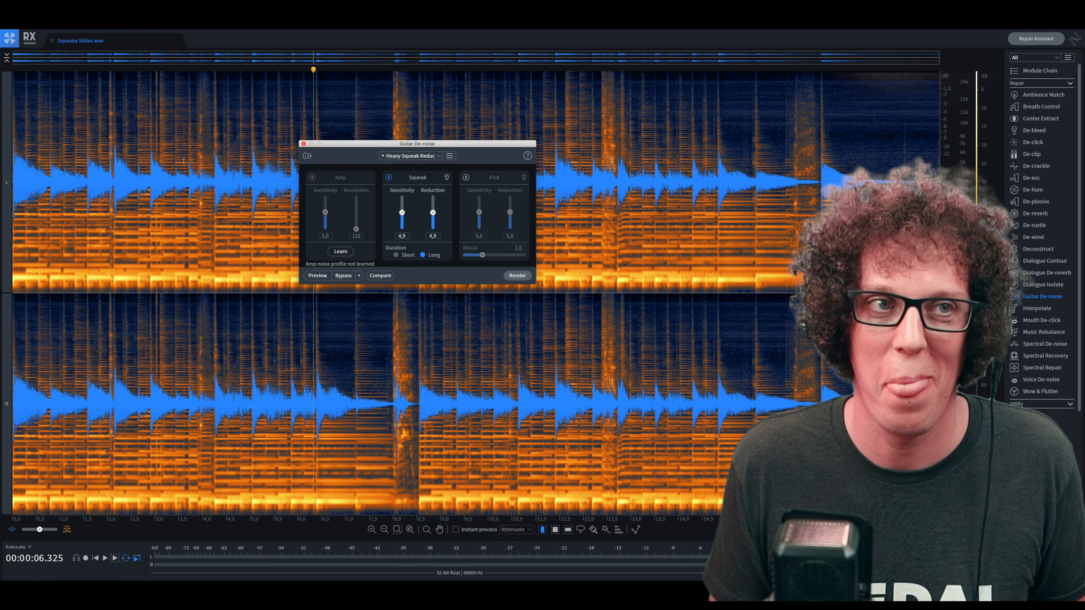
{"action": "left_click", "coordinate": [17, 64]}
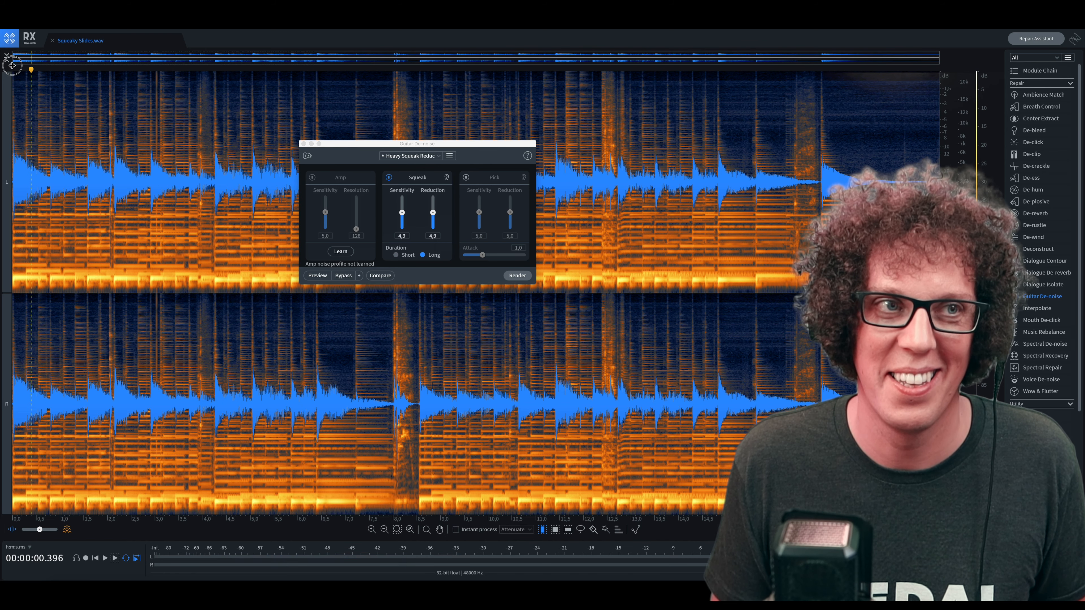
Preview the Heavy Squeak Reduction settings on Squeaky Slides.wav and return the playhead to the start of the recording
{"action": "left_click", "coordinate": [312, 277]}
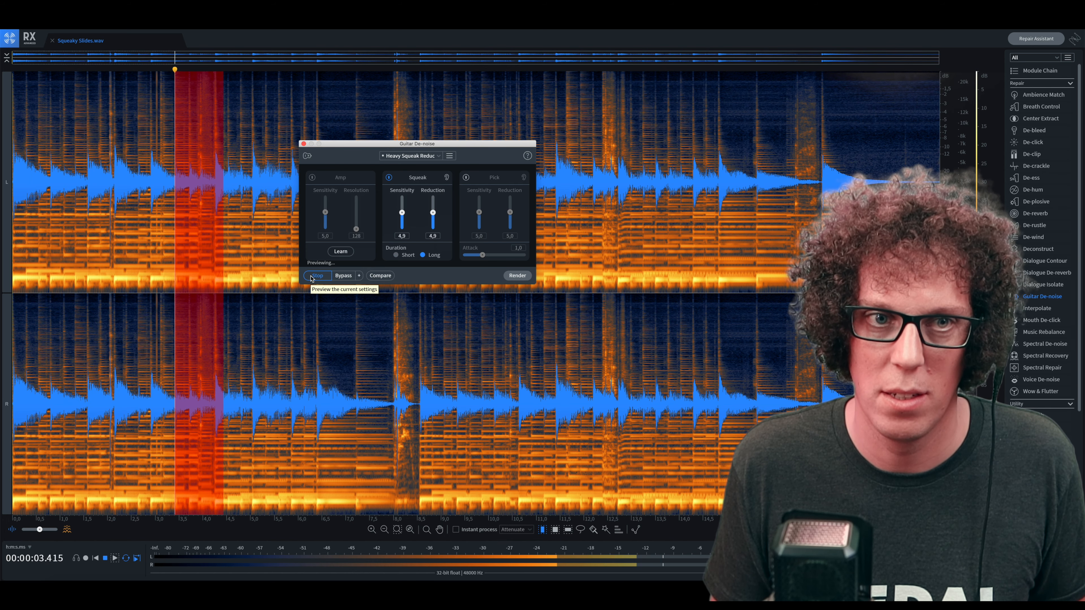
{"action": "left_click", "coordinate": [312, 277]}
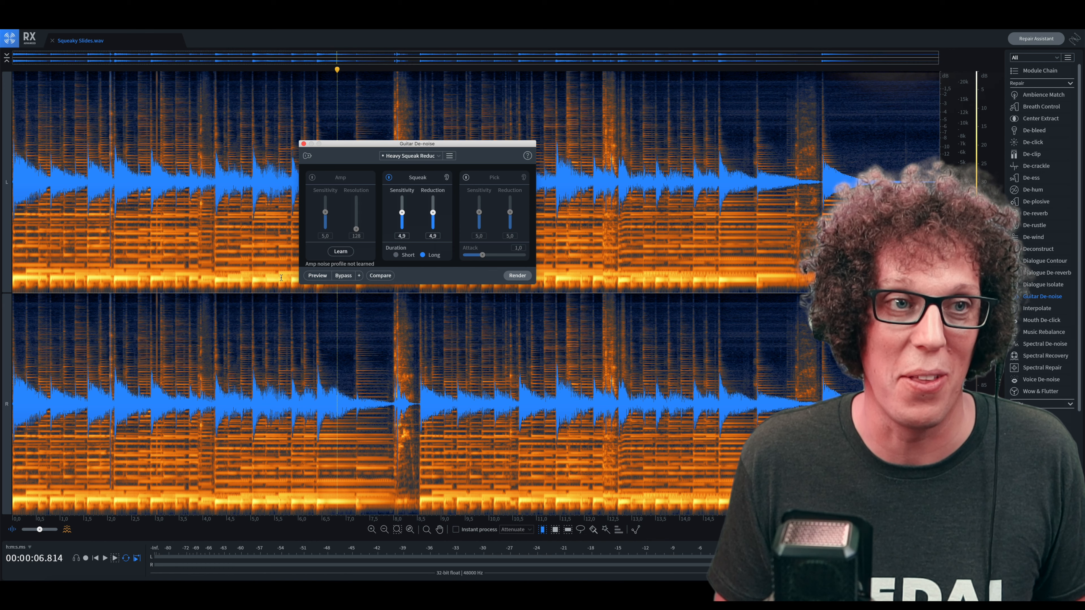
{"action": "left_click", "coordinate": [17, 70]}
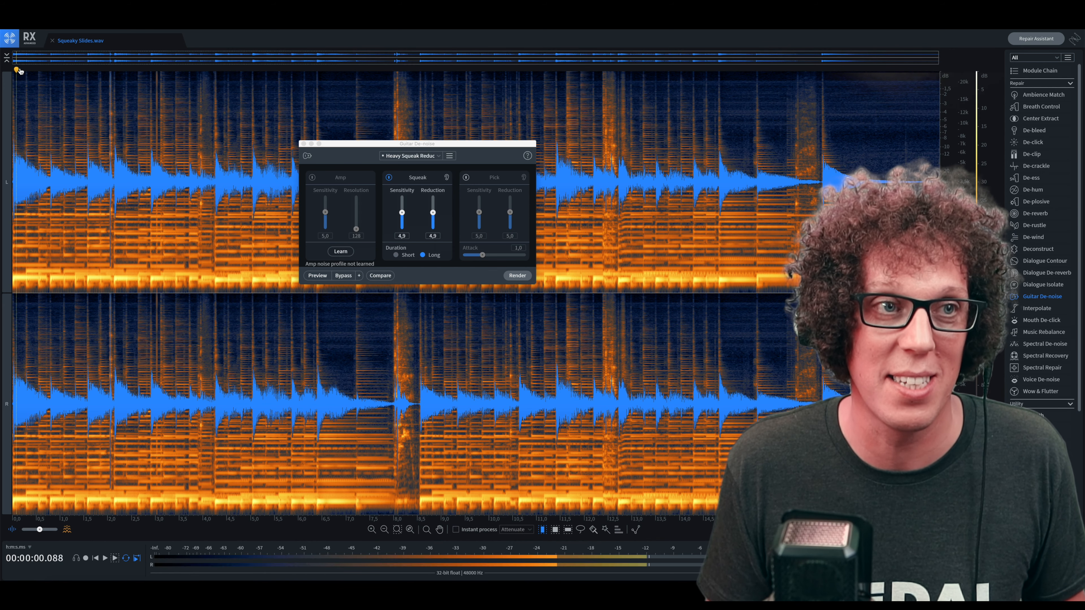
{"action": "left_click_drag", "start_coordinate": [17, 70], "coordinate": [1, 64]}
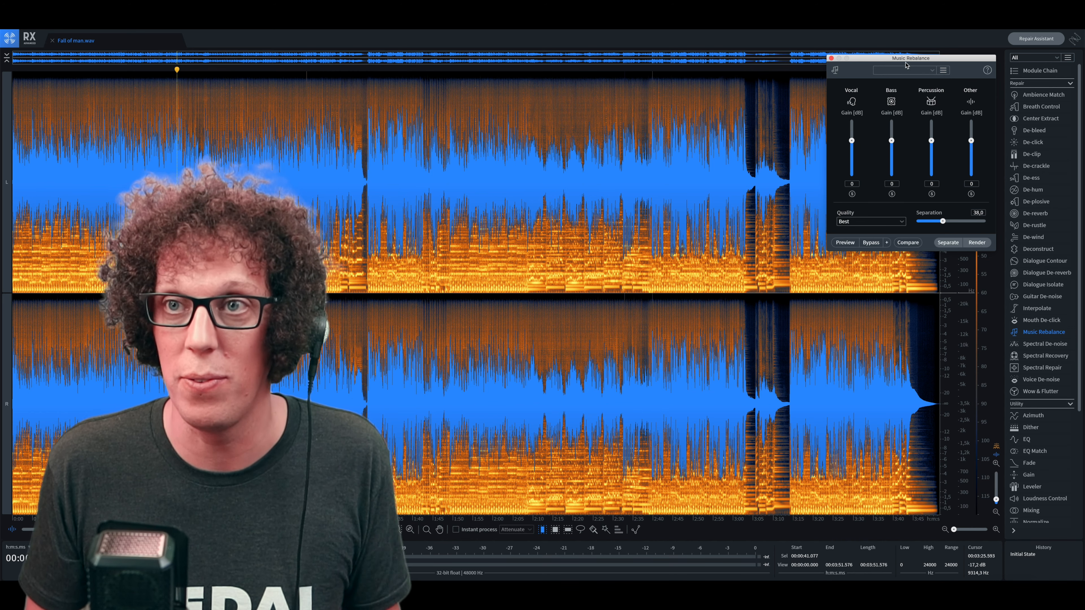
Reposition the Music Rebalance window and play the full mix in Fall of man.wav as the reference
{"action": "left_click_drag", "start_coordinate": [912, 62], "coordinate": [902, 91]}
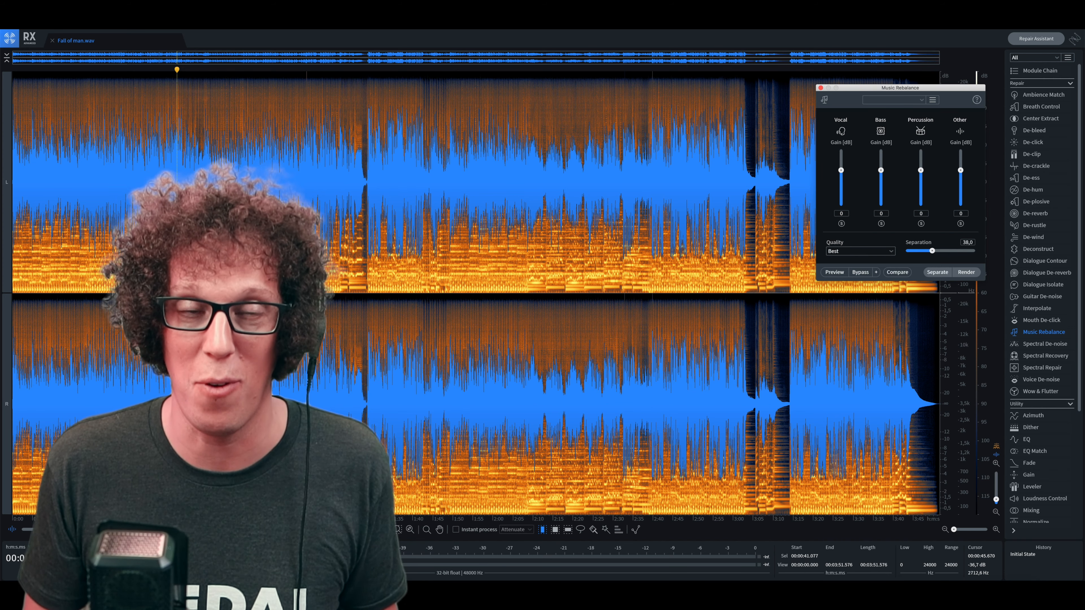
{"action": "key", "text": "space"}
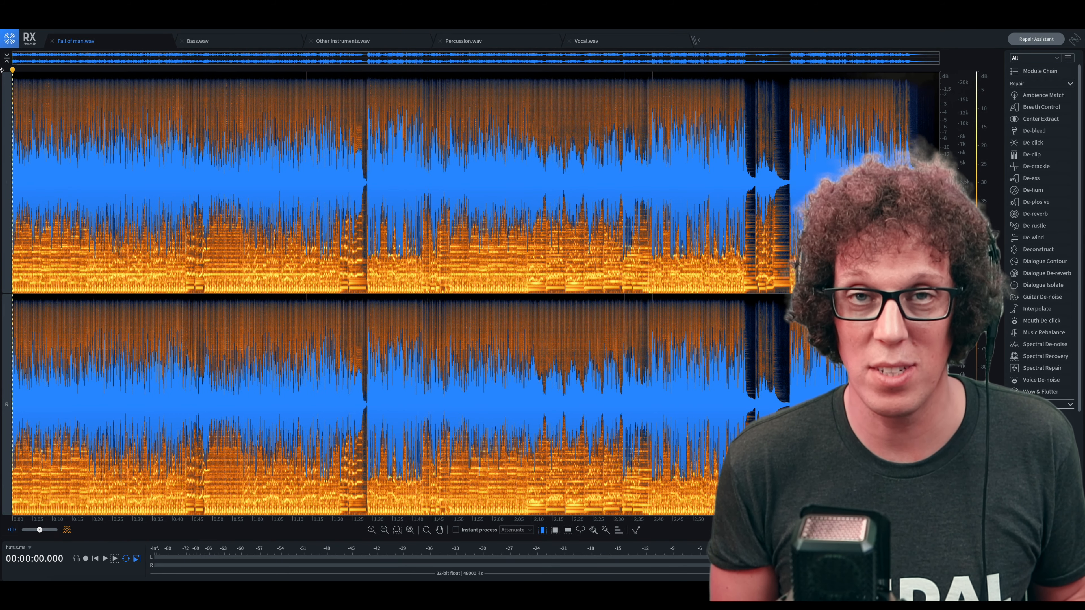
{"action": "key", "text": "space"}
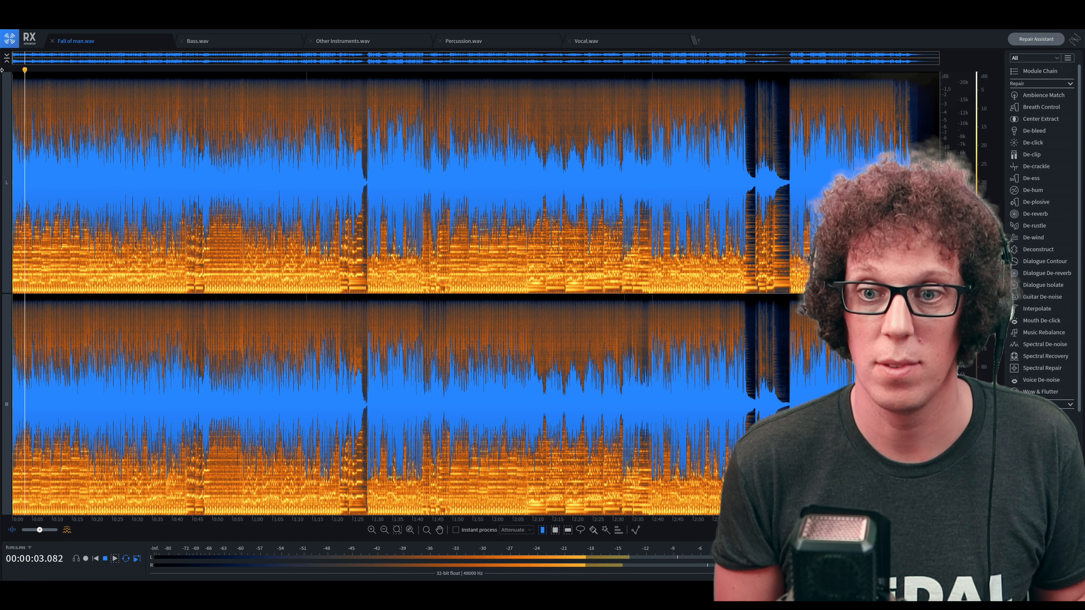
{"action": "key", "text": "space"}
Play the opening of the separated Bass.wav stem and that of the Percussion.wav stem
{"action": "left_click", "coordinate": [197, 42]}
{"action": "key", "text": "space"}
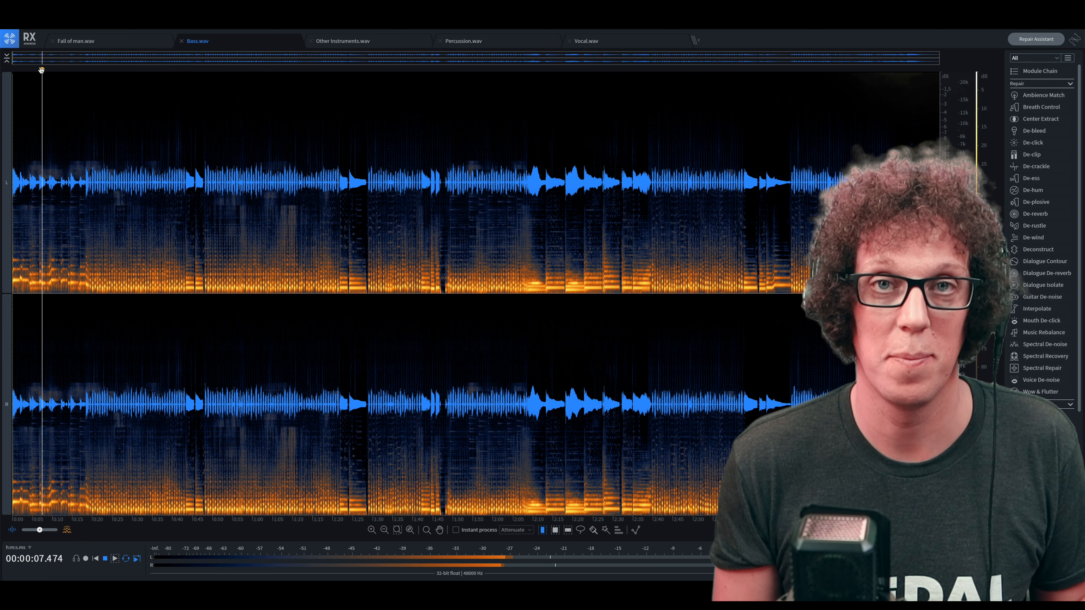
{"action": "key", "text": "space"}
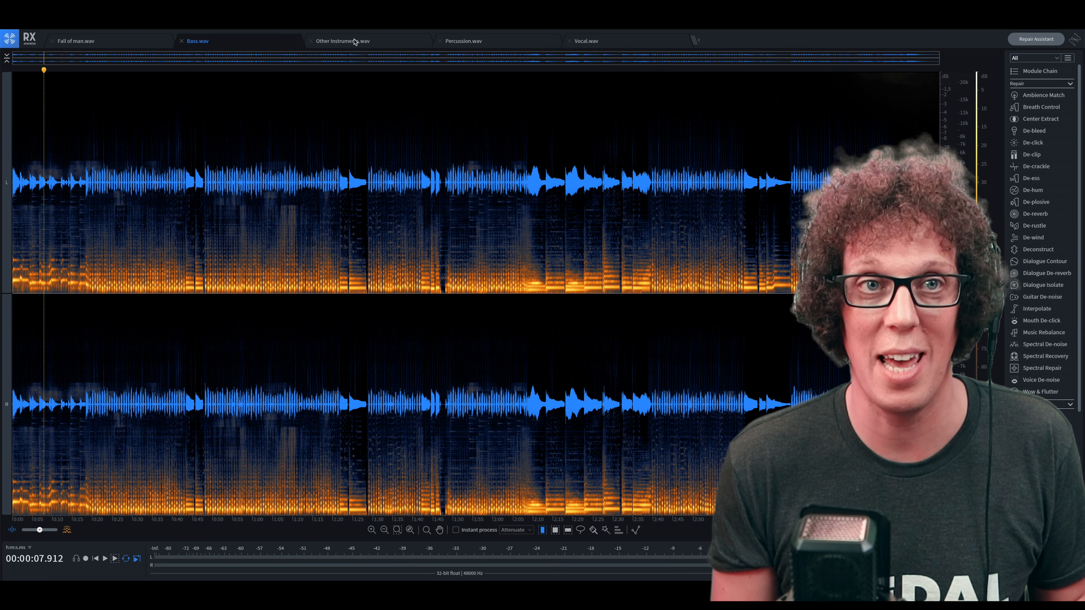
{"action": "left_click", "coordinate": [464, 41]}
{"action": "key", "text": "space"}
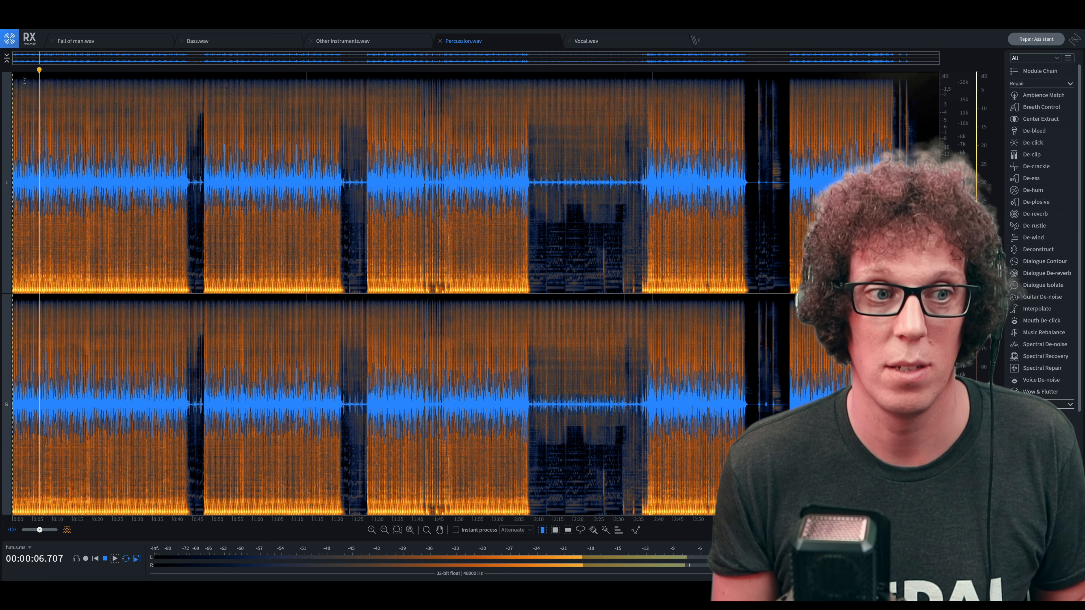
{"action": "key", "text": "space"}
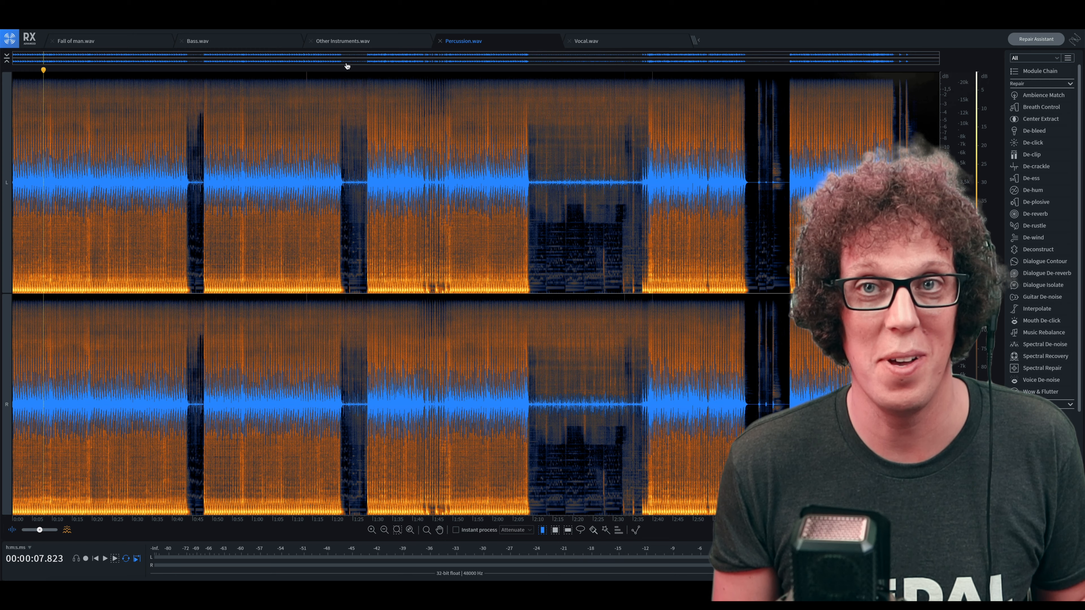
Play Vocal.wav from the start of the first sung section, and Other Instruments.wav from its beginning
{"action": "left_click", "coordinate": [681, 40]}
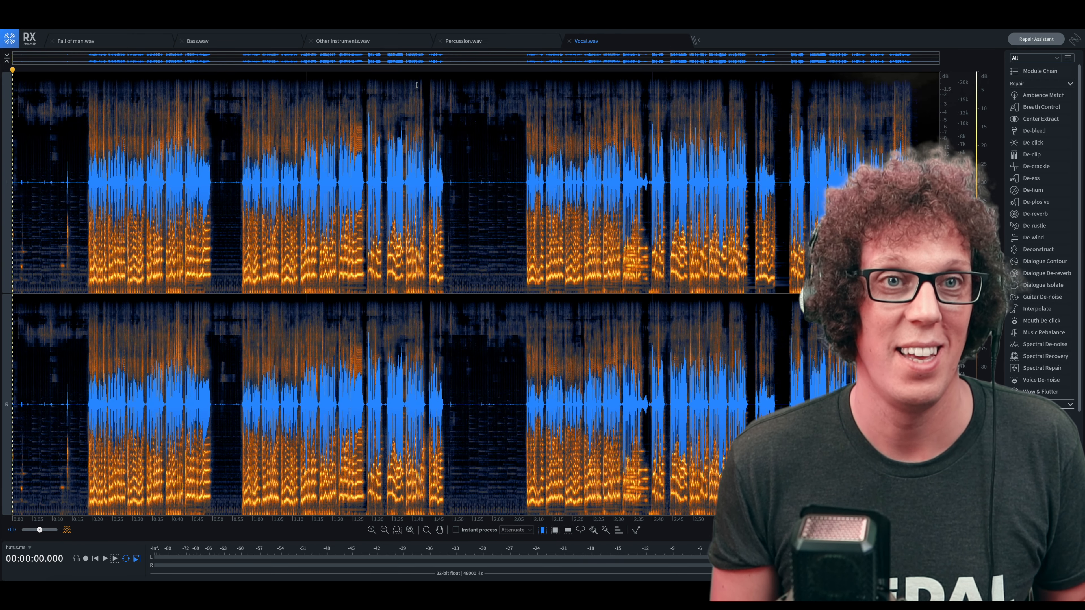
{"action": "left_click", "coordinate": [88, 73]}
{"action": "key", "text": "space"}
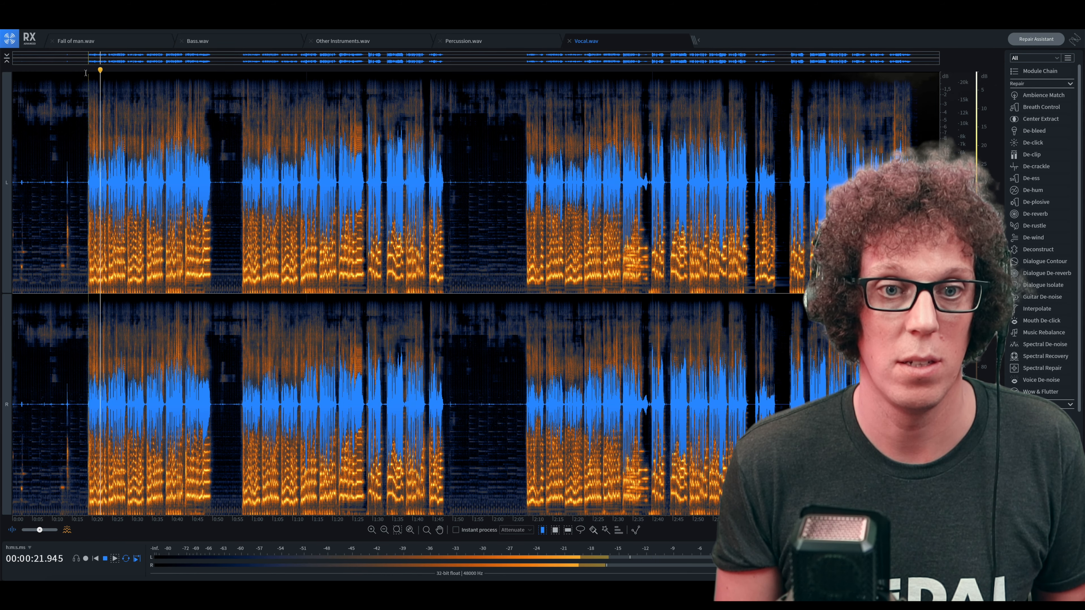
{"action": "key", "text": "space"}
{"action": "left_click", "coordinate": [347, 44]}
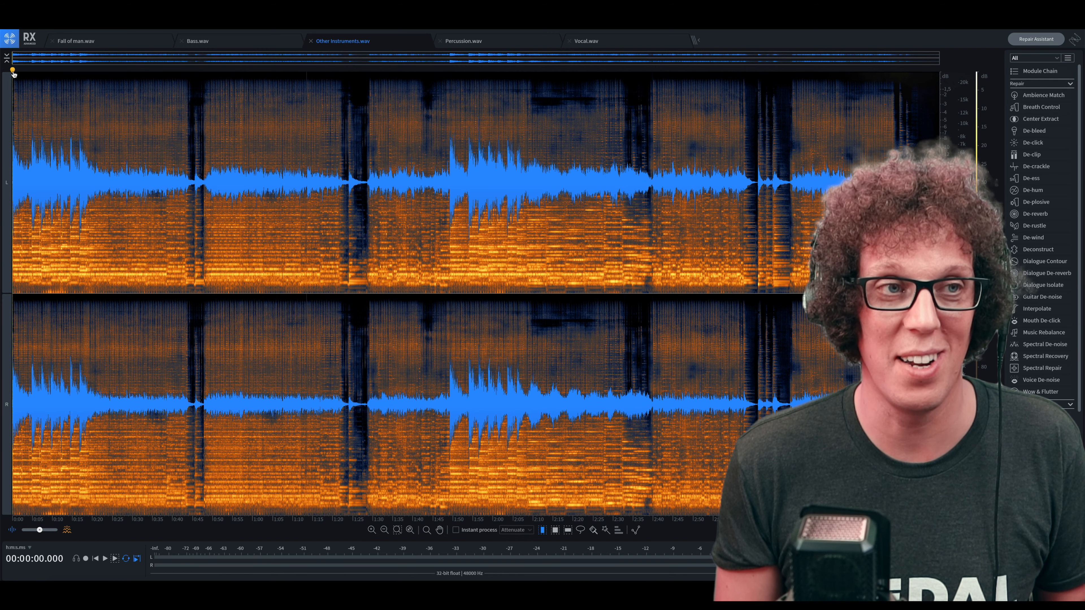
{"action": "key", "text": "space"}
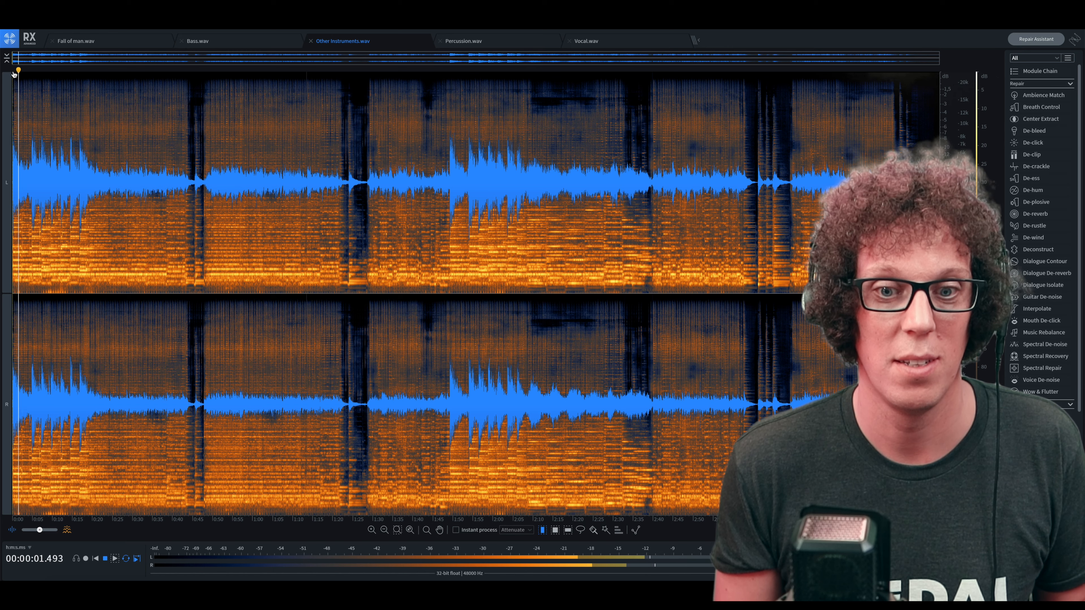